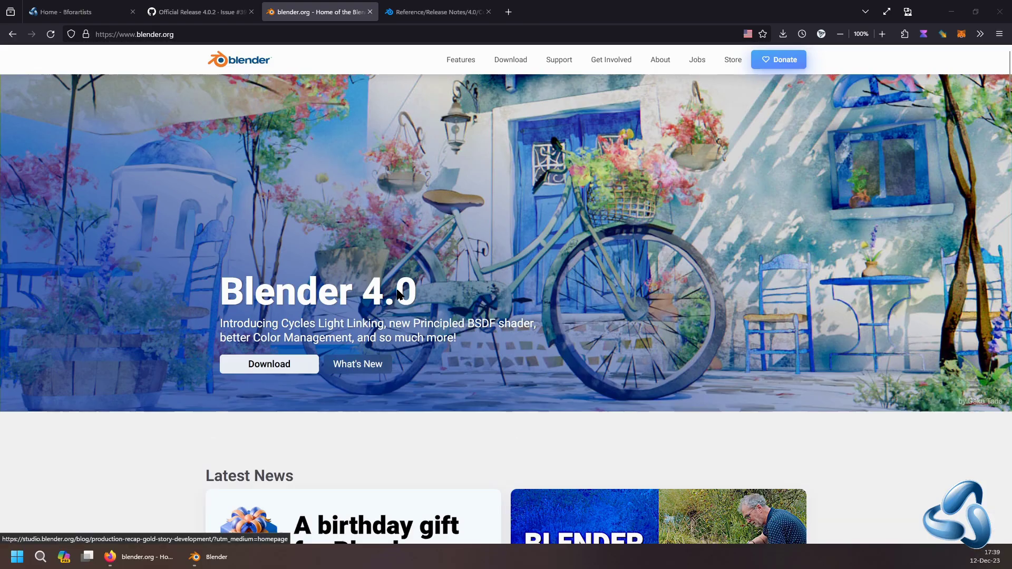
- Open the Blender 4.0 release notes from the blender.org release link
{"action": "left_click", "coordinate": [358, 364]}
{"action": "scroll", "coordinate": [212, 304], "scroll_direction": "down", "scroll_amount": 5}
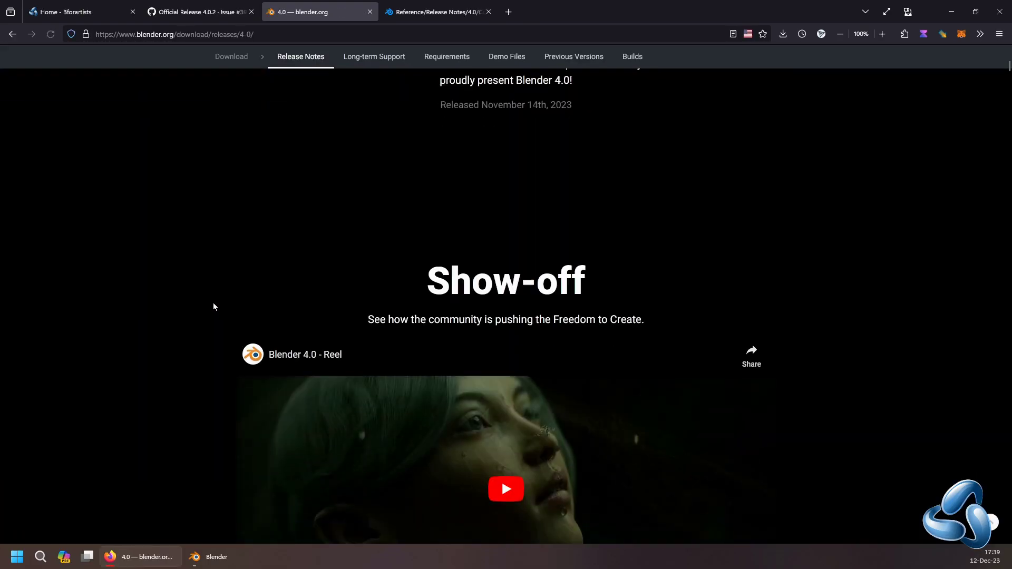
{"action": "scroll", "coordinate": [213, 306], "scroll_direction": "down", "scroll_amount": 5}
{"action": "scroll", "coordinate": [213, 306], "scroll_direction": "down", "scroll_amount": 5}
{"action": "scroll", "coordinate": [210, 305], "scroll_direction": "down", "scroll_amount": 5}
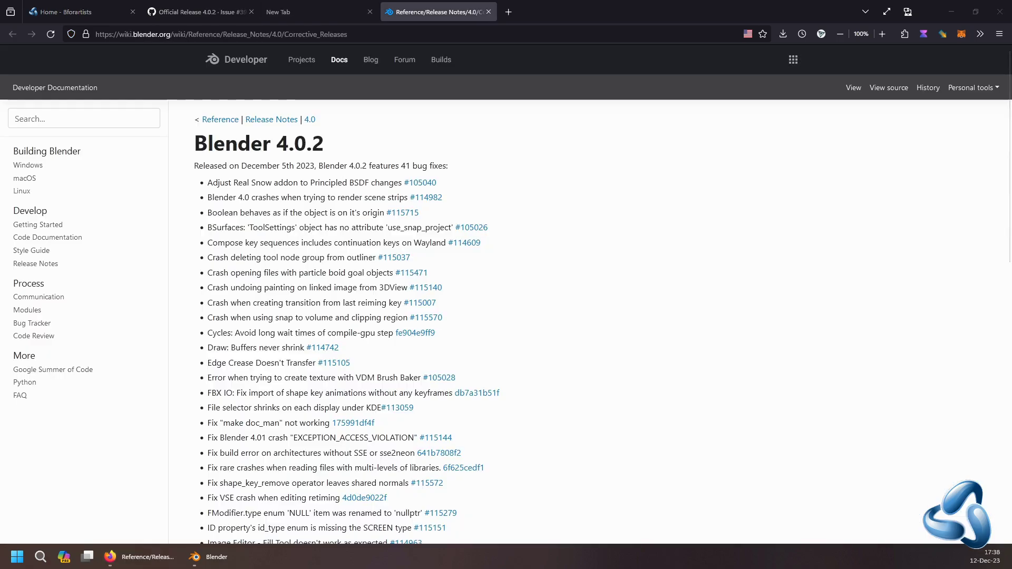
{"action": "scroll", "coordinate": [551, 170], "scroll_direction": "down", "scroll_amount": 1}
{"action": "scroll", "coordinate": [312, 174], "scroll_direction": "down", "scroll_amount": 3}
{"action": "scroll", "coordinate": [328, 276], "scroll_direction": "down", "scroll_amount": 5}
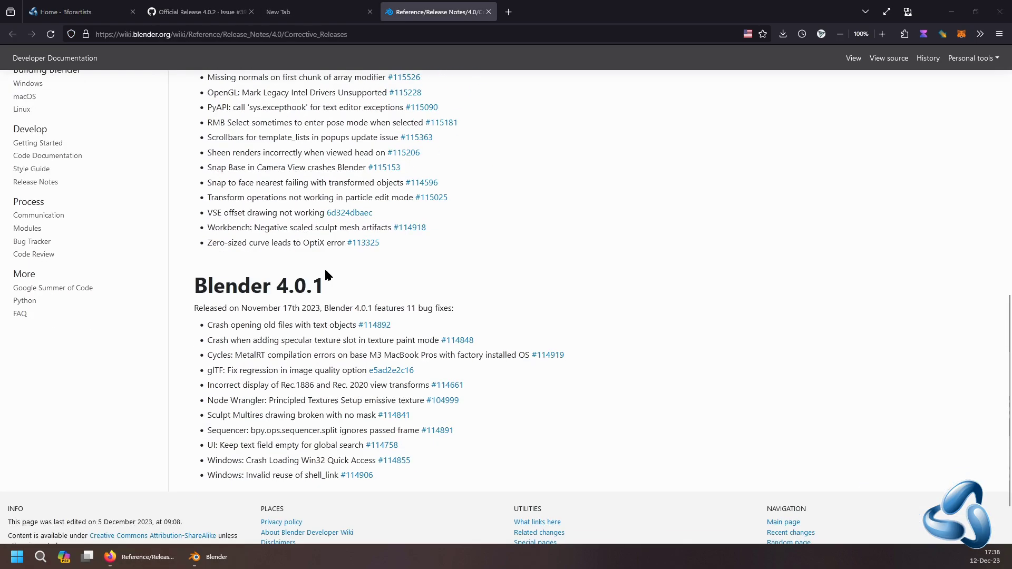
{"action": "scroll", "coordinate": [490, 272], "scroll_direction": "up", "scroll_amount": 5}
{"action": "scroll", "coordinate": [489, 273], "scroll_direction": "up", "scroll_amount": 3}
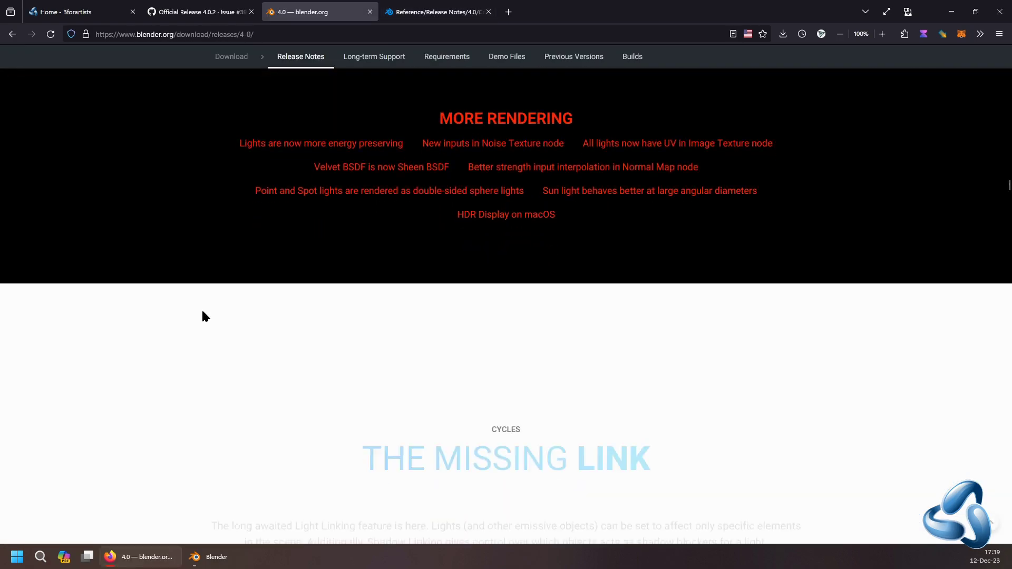
{"action": "scroll", "coordinate": [202, 311], "scroll_direction": "down", "scroll_amount": 5}
{"action": "scroll", "coordinate": [202, 317], "scroll_direction": "down", "scroll_amount": 5}
{"action": "scroll", "coordinate": [203, 317], "scroll_direction": "down", "scroll_amount": 5}
{"action": "scroll", "coordinate": [202, 316], "scroll_direction": "down", "scroll_amount": 5}
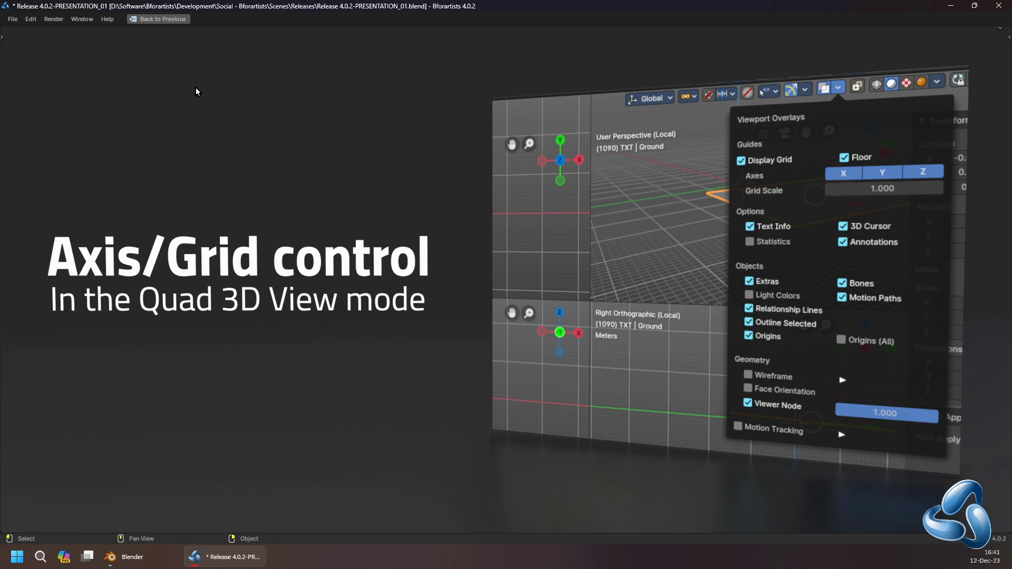
- In Blender's quad view, toggle the Floor grid off and on, then hide Y/Z axes and restore Y
{"action": "key", "text": "alt+Tab"}
{"action": "left_click", "coordinate": [731, 34]}
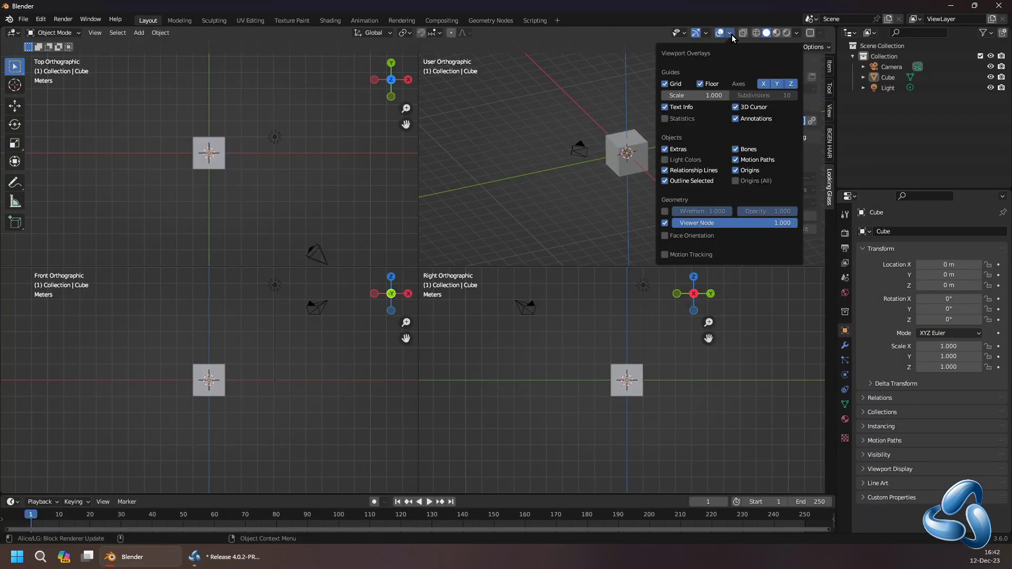
{"action": "left_click", "coordinate": [702, 84]}
{"action": "left_click", "coordinate": [701, 84]}
{"action": "left_click", "coordinate": [701, 84]}
{"action": "left_click", "coordinate": [776, 84]}
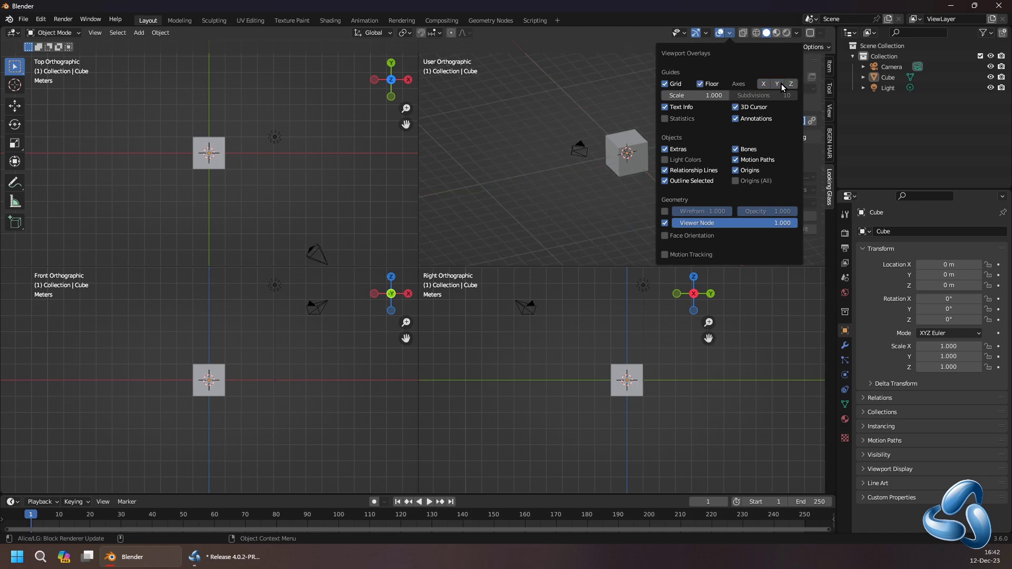
{"action": "left_click", "coordinate": [773, 86]}
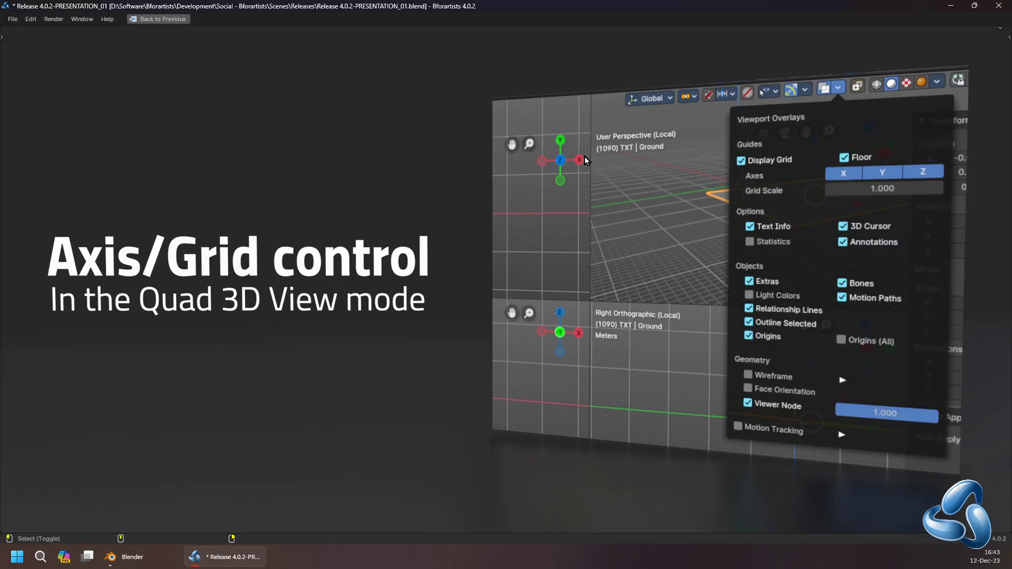
- Restore the full Bforartists interface, enable Quad View, and hide the Floor grid in all four panes
{"action": "key", "text": "ctrl+alt+space"}
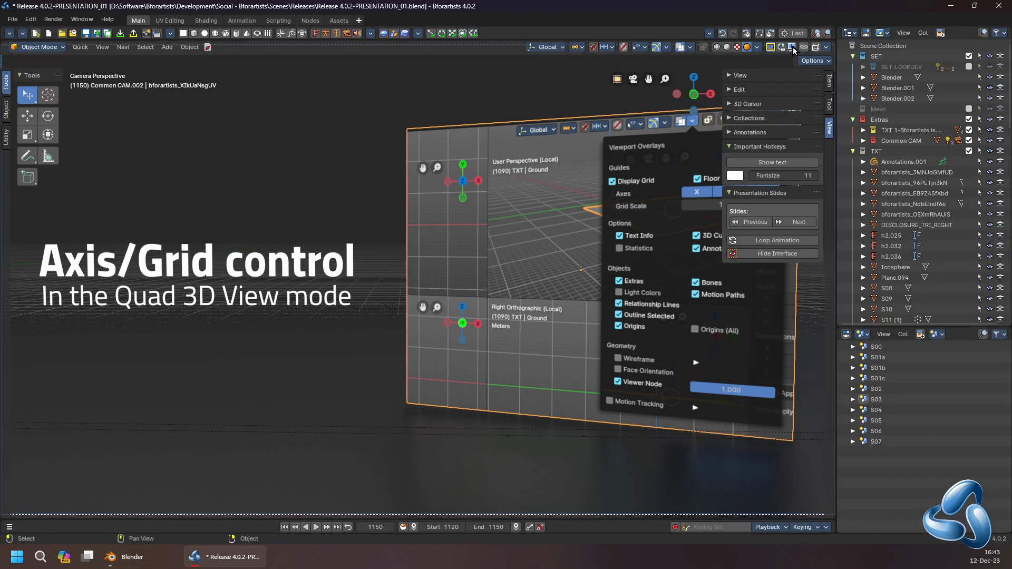
{"action": "left_click", "coordinate": [794, 49]}
{"action": "left_click", "coordinate": [689, 47]}
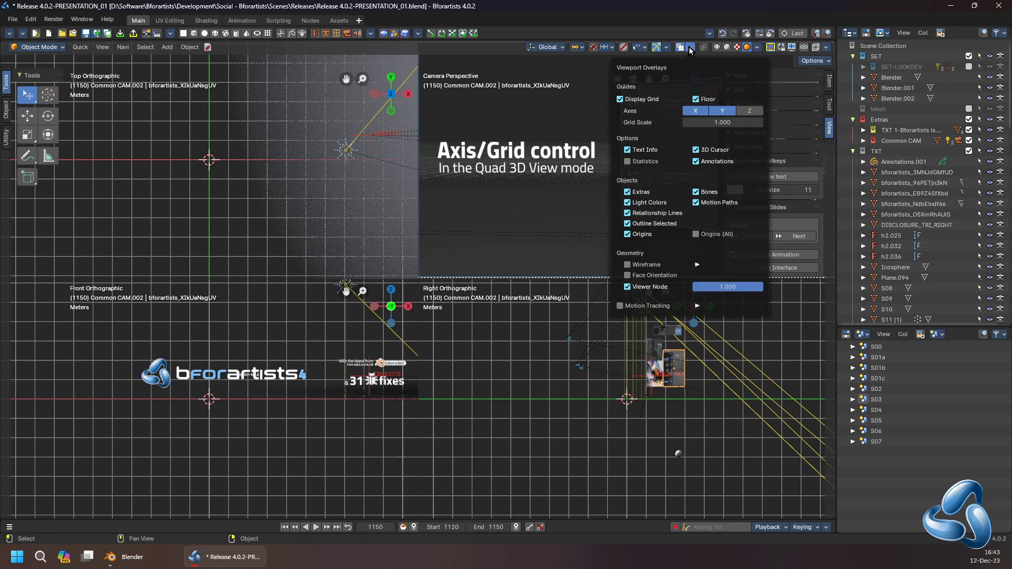
{"action": "left_click", "coordinate": [697, 99]}
{"action": "left_click", "coordinate": [697, 99]}
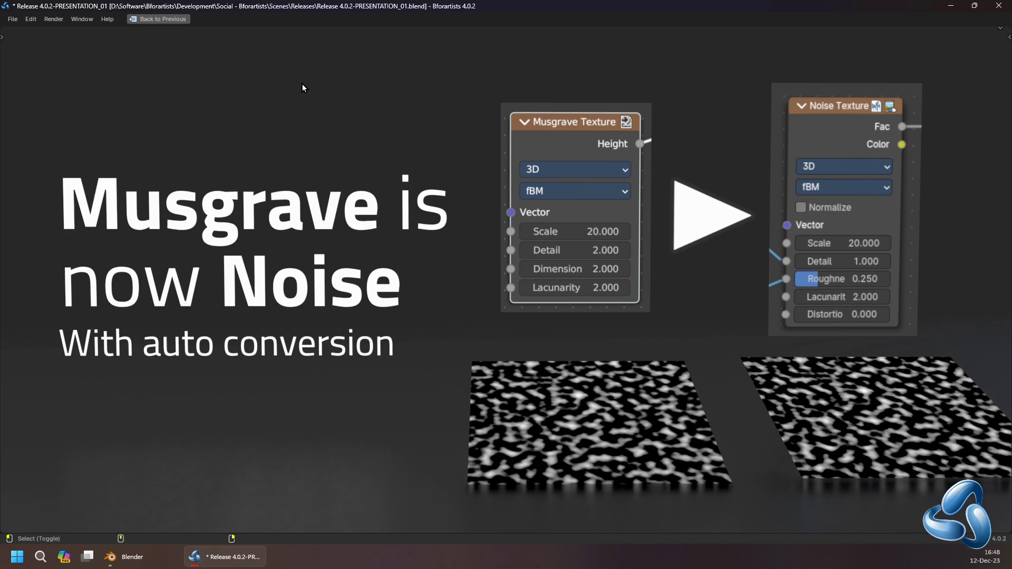
- Return to the Shading workspace showing the Musgrave and Noise Texture nodes with conversion formulas
{"action": "key", "text": "ctrl+alt+space"}
{"action": "scroll", "coordinate": [773, 433], "scroll_direction": "up", "scroll_amount": 2}
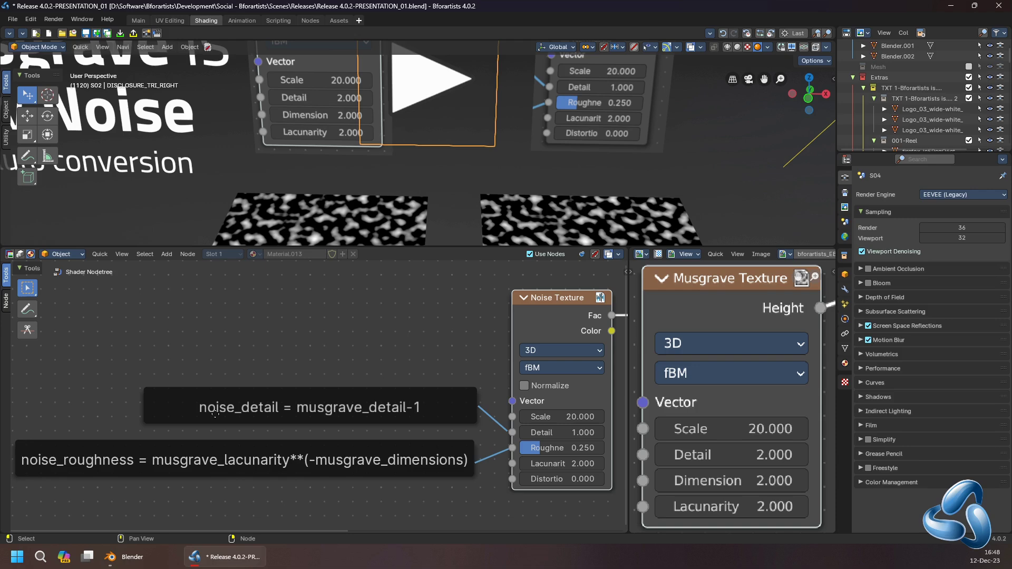
{"action": "scroll", "coordinate": [215, 417], "scroll_direction": "up", "scroll_amount": 2}
{"action": "scroll", "coordinate": [317, 404], "scroll_direction": "down", "scroll_amount": 2}
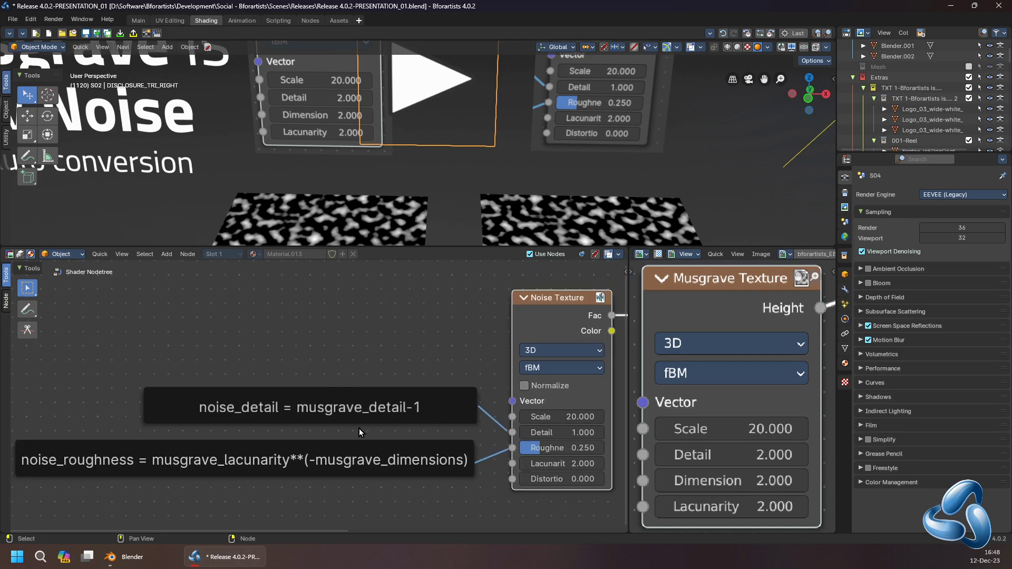